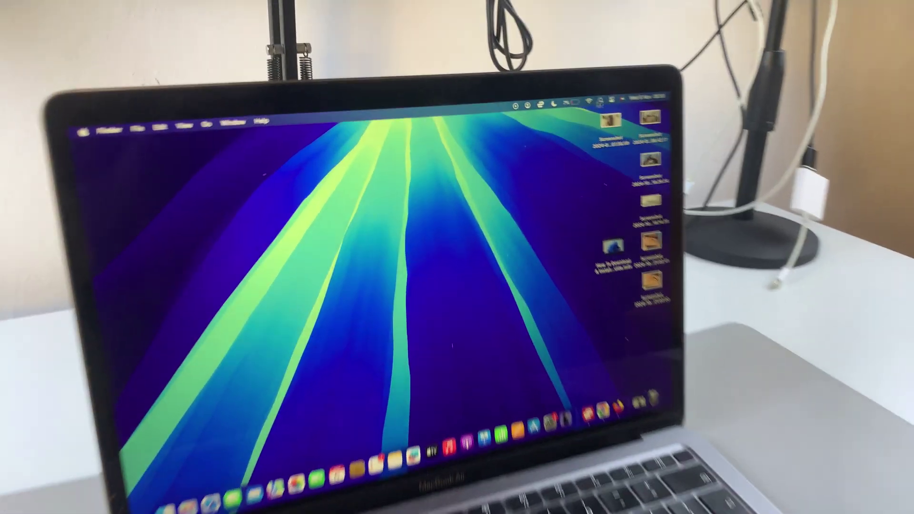
# Expand Control Centre's Bluetooth tile to list AirPods Pro, Galaxy Buds and Magic Mouse.
pyautogui.click(601, 106)
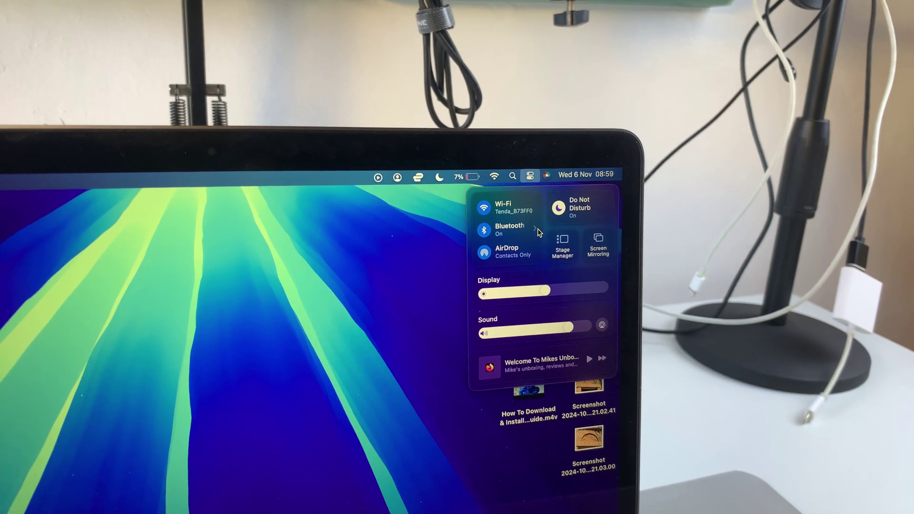
pyautogui.click(536, 229)
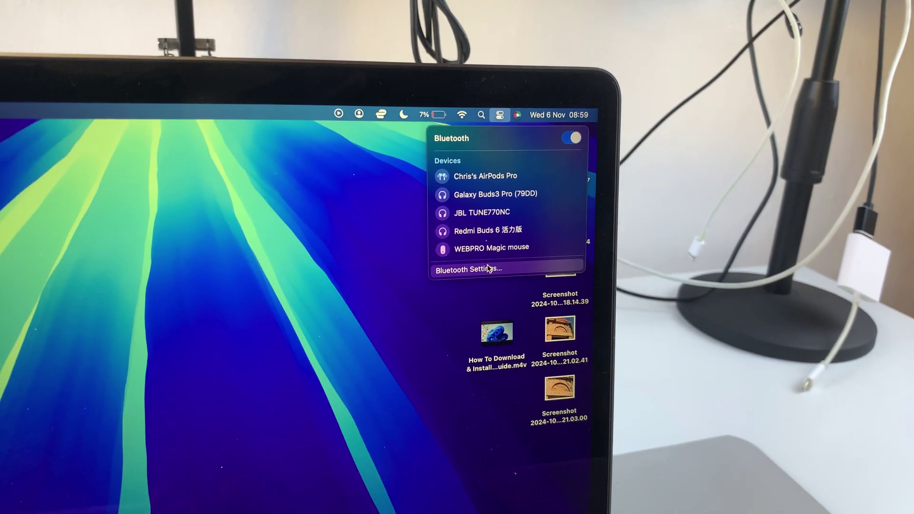
# Open Bluetooth Settings to see saved devices and nearby Headphones and Amazfit Pop 3R.
pyautogui.click(492, 267)
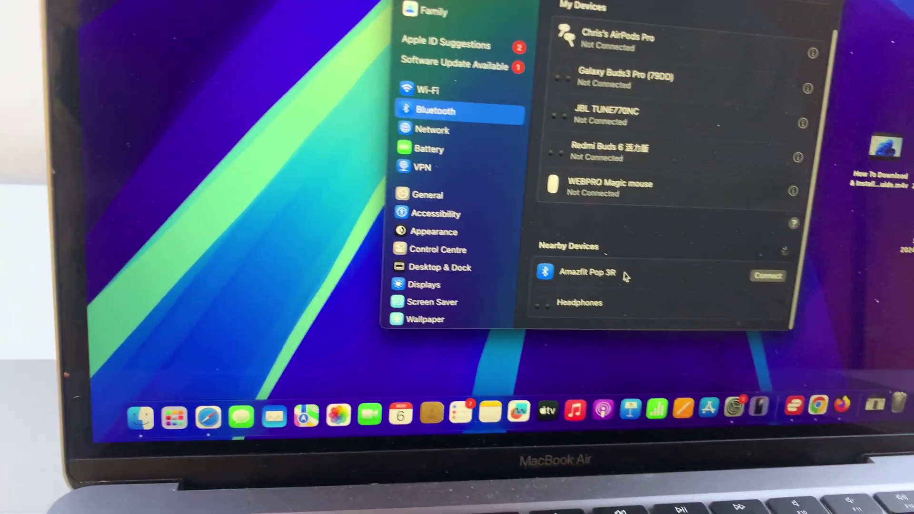
pyautogui.moveTo(565, 246)
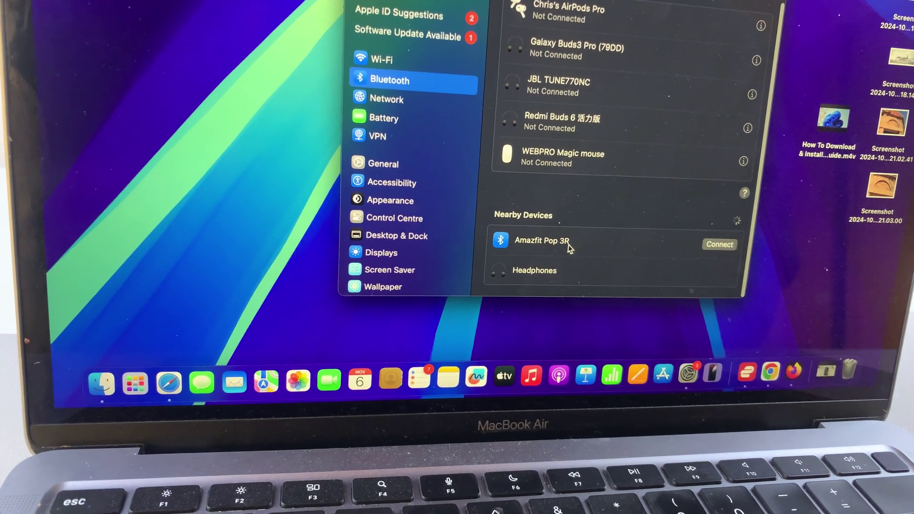
pyautogui.moveTo(557, 224)
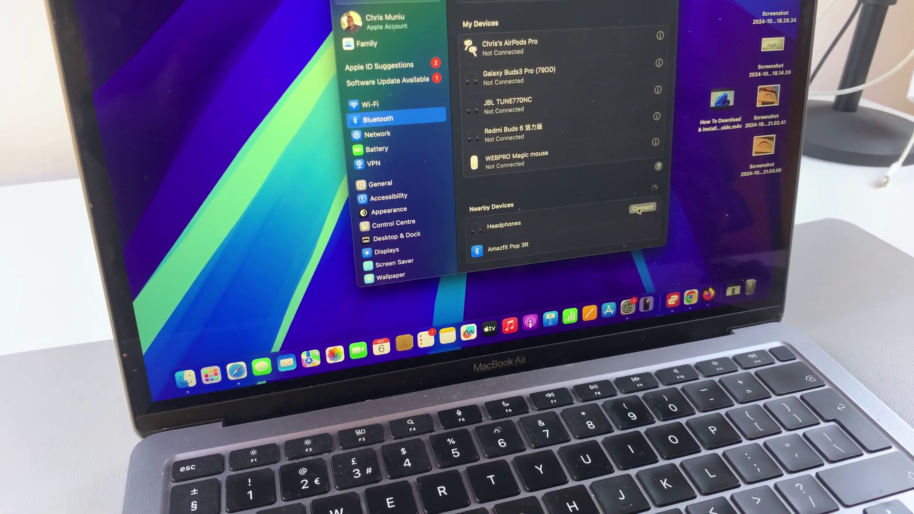
# Send a connection request to the nearby Headphones from Nearby Devices.
pyautogui.click(640, 208)
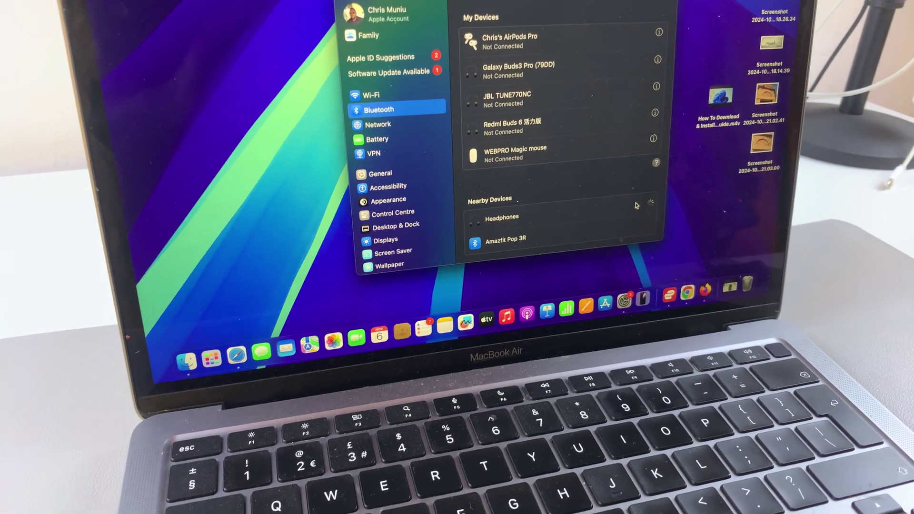